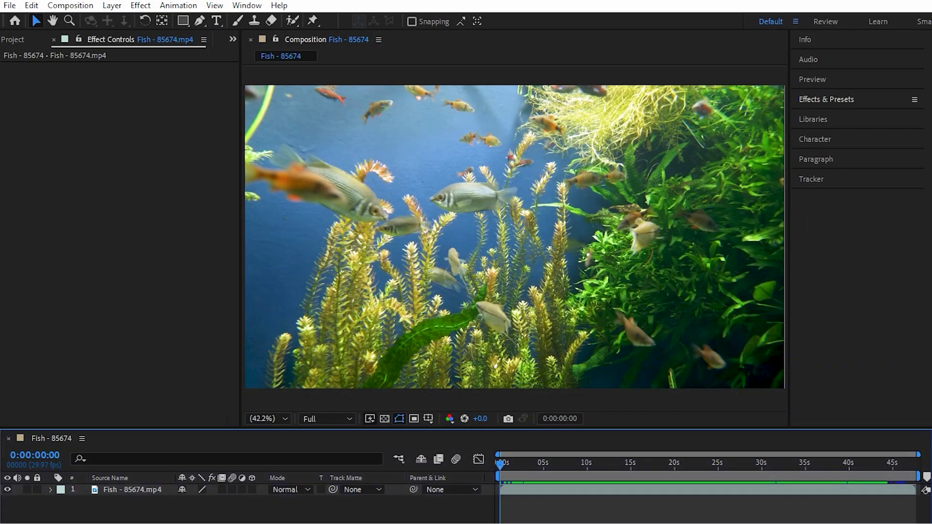
Step: Drag Change to Color from the Color Correction effects onto the selected fish clip layer
click(129, 489)
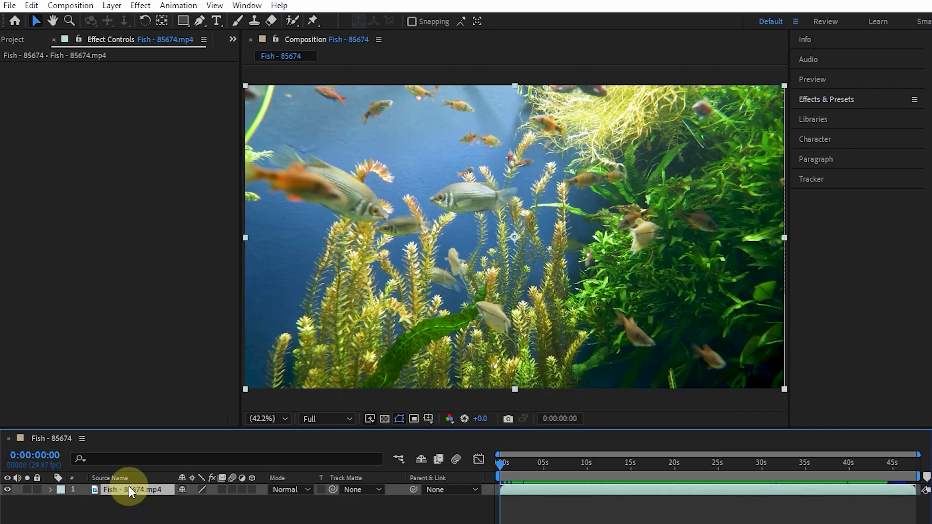
click(821, 97)
click(796, 212)
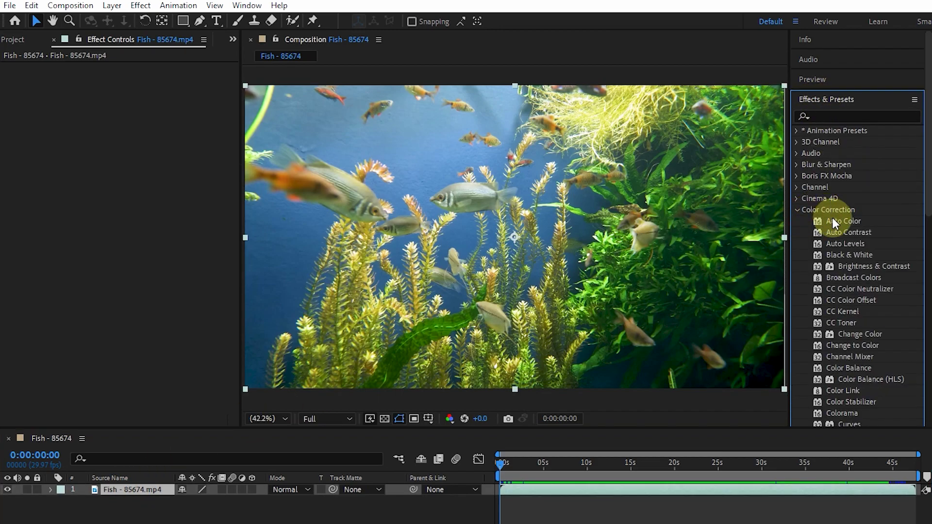
click(842, 346)
drag(843, 349, 340, 214)
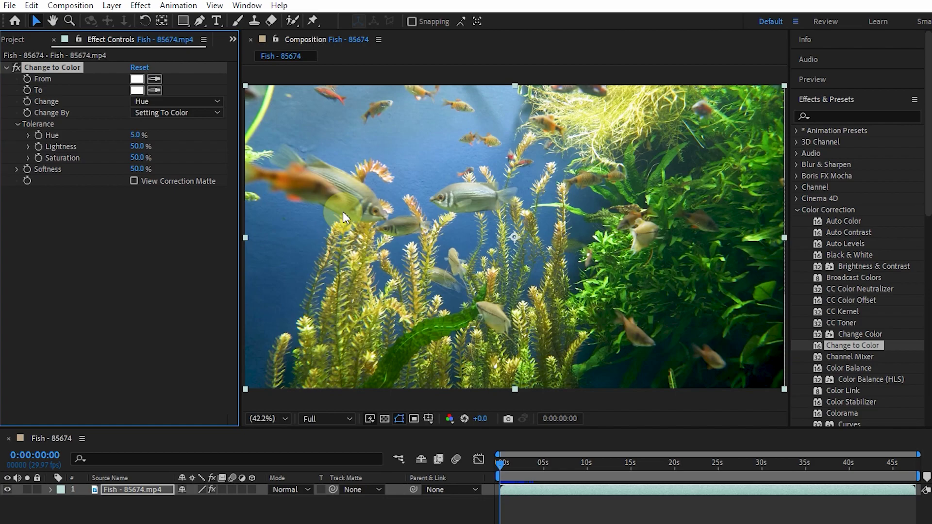
Step: Sample the aquarium's blue water as Change to Color's From colour
click(137, 80)
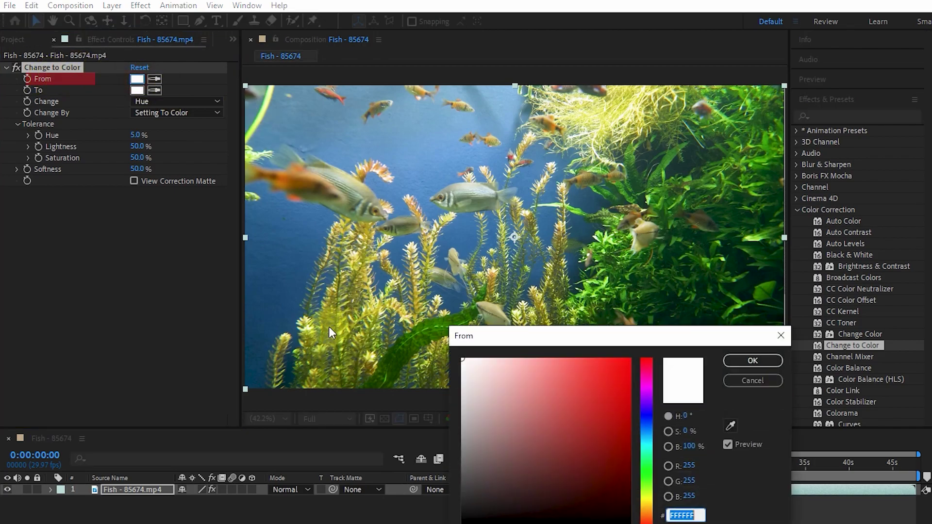
click(777, 337)
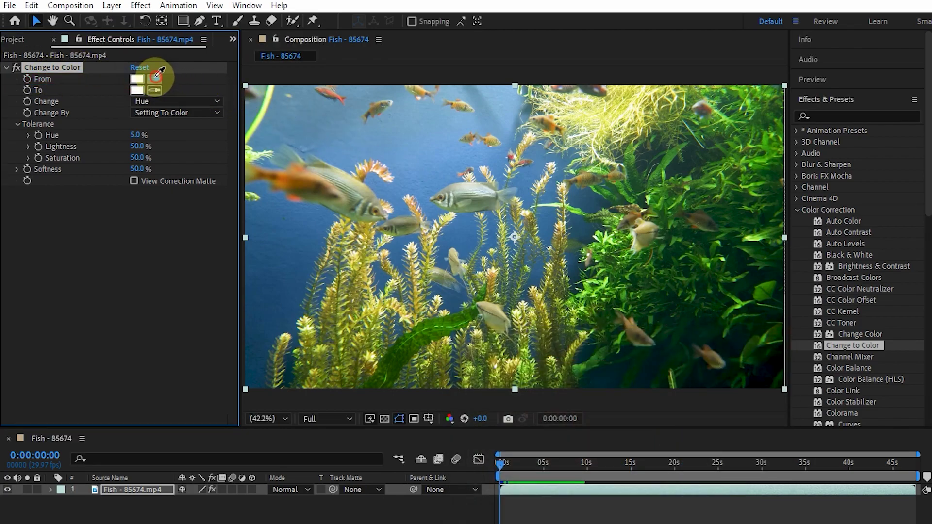
click(154, 79)
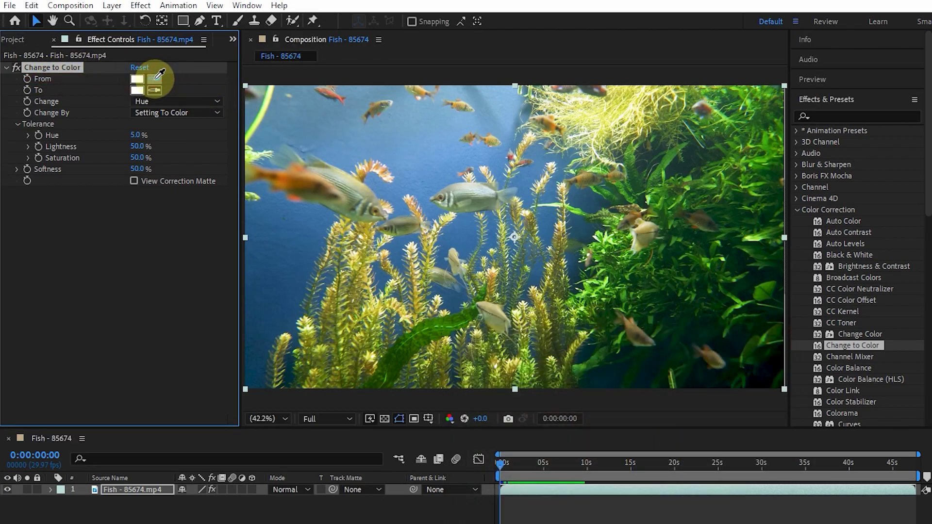
click(392, 191)
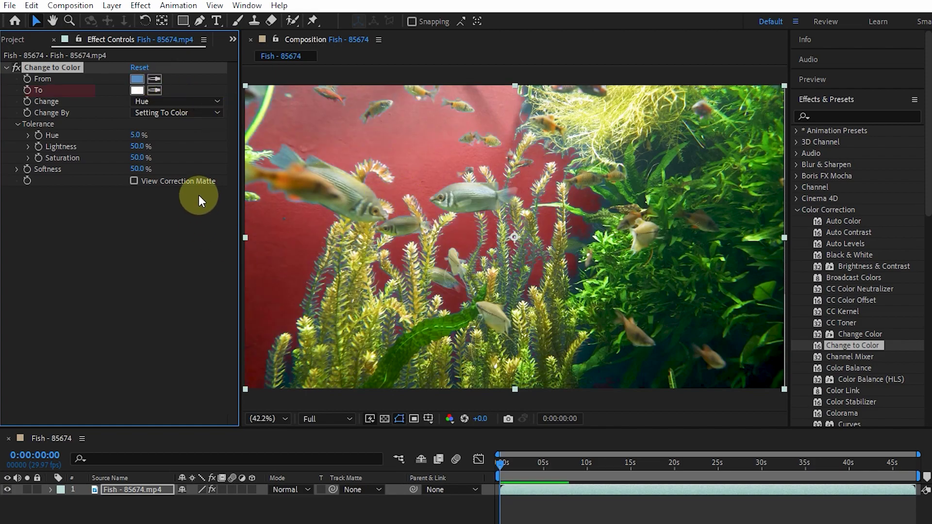
Step: Set the To colour to bright green 00FF30
click(137, 90)
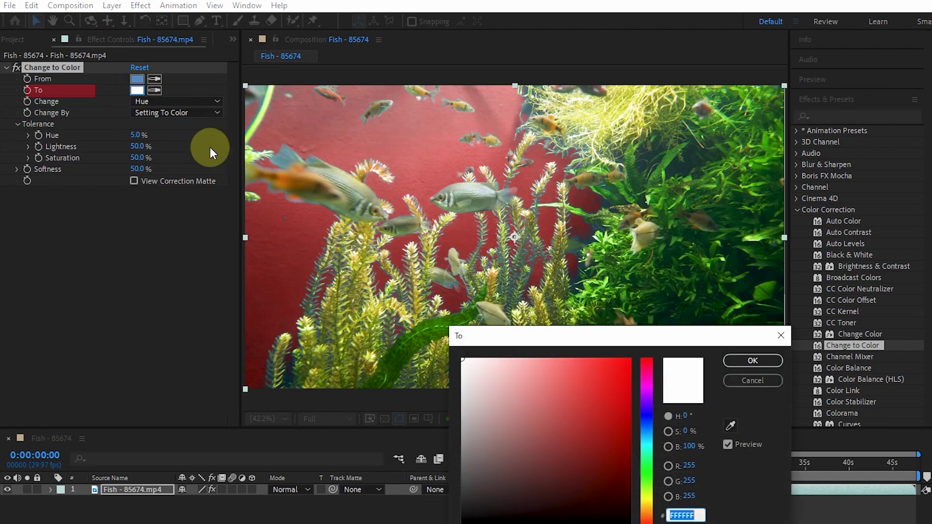
click(651, 467)
drag(608, 416, 642, 346)
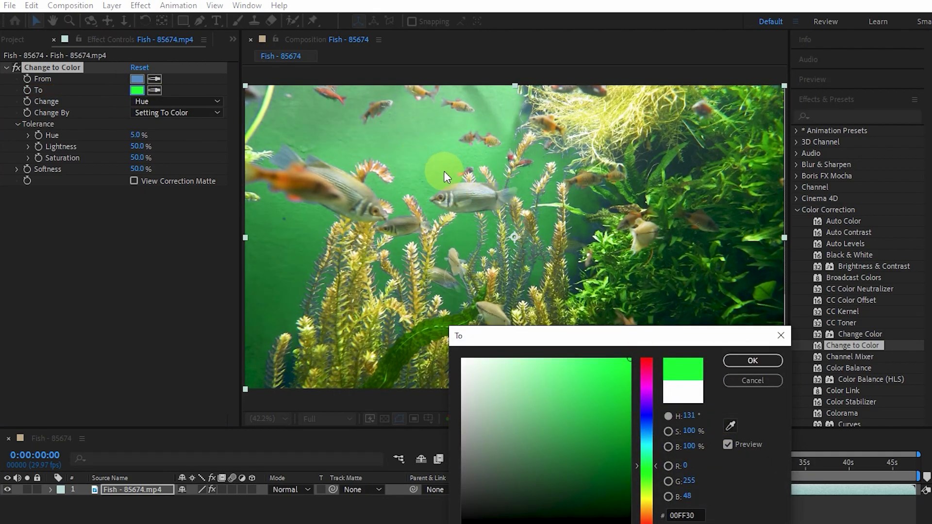
click(749, 362)
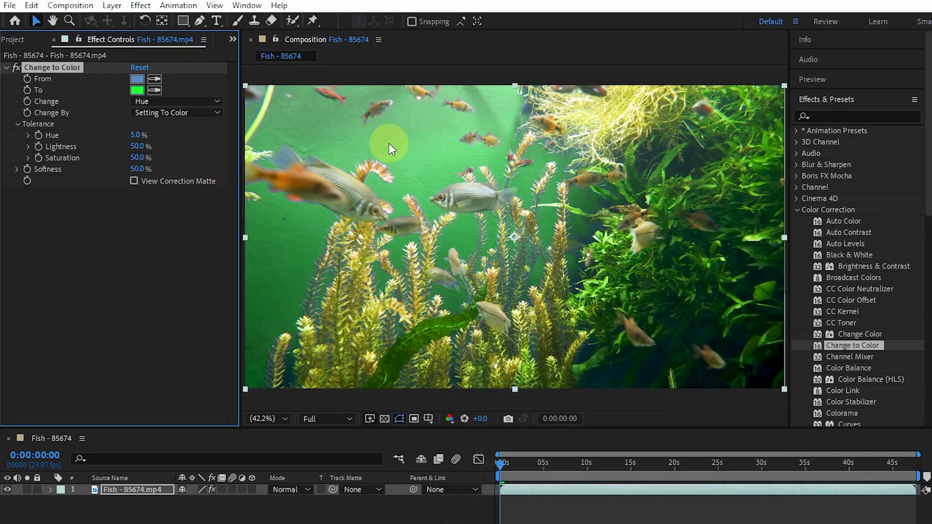
Step: Toggle Change to Color off and on to compare against the original footage
click(15, 66)
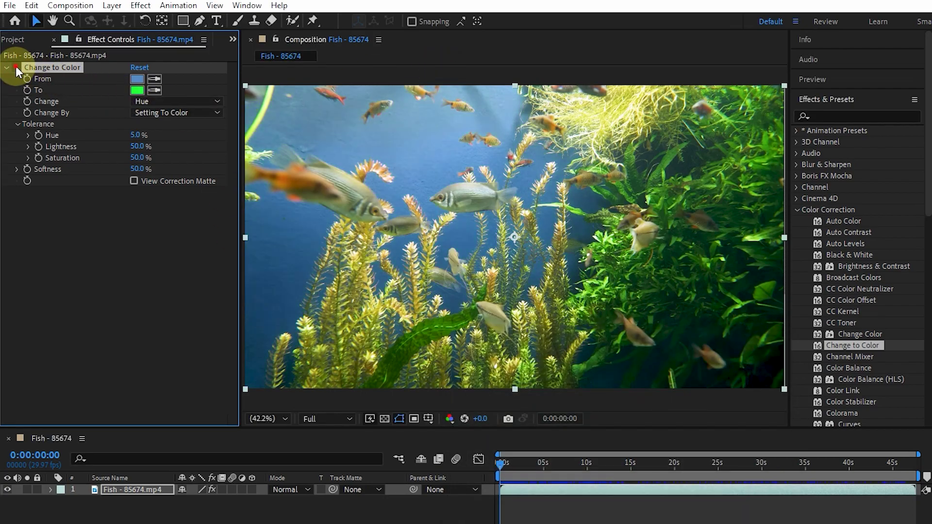
click(15, 66)
click(15, 66)
click(15, 66)
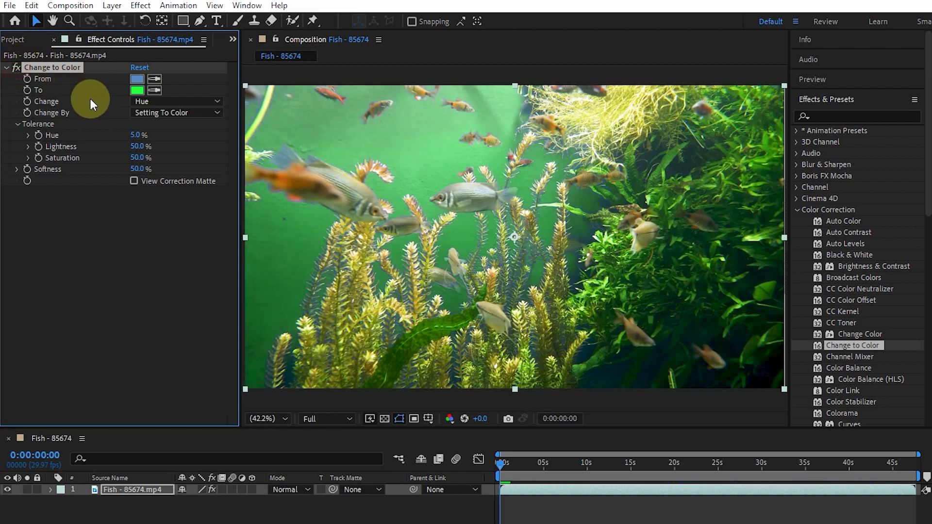
Step: Try the Hue & Lightness, Hue & Saturation and all-three Change modes, then return to Hue
click(146, 101)
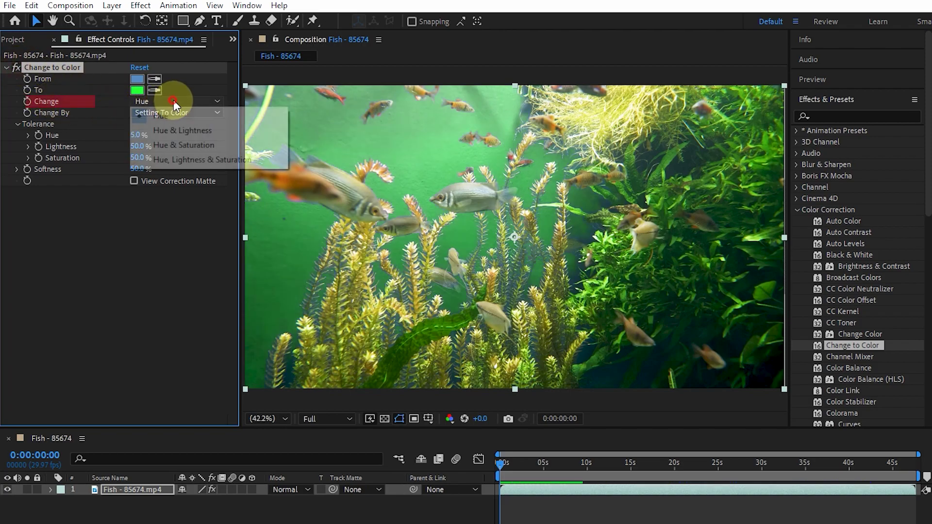
click(236, 136)
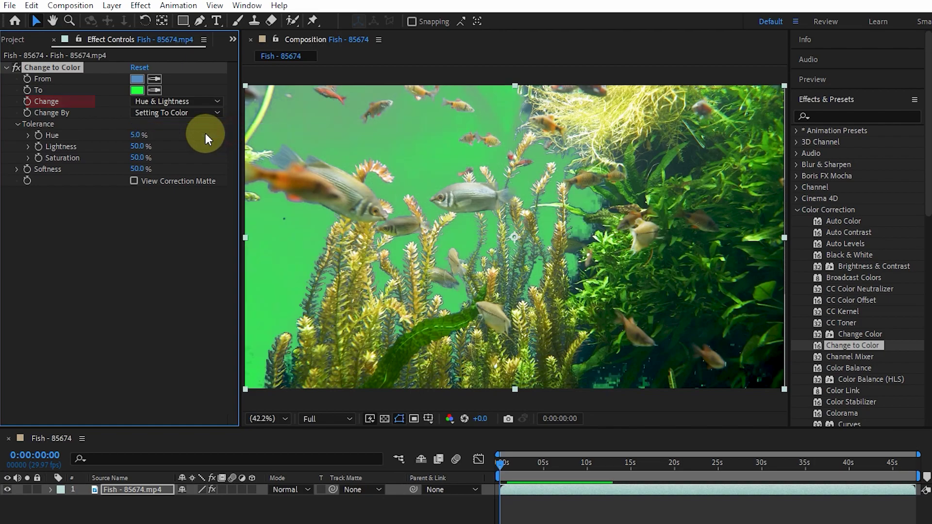
click(182, 101)
click(182, 144)
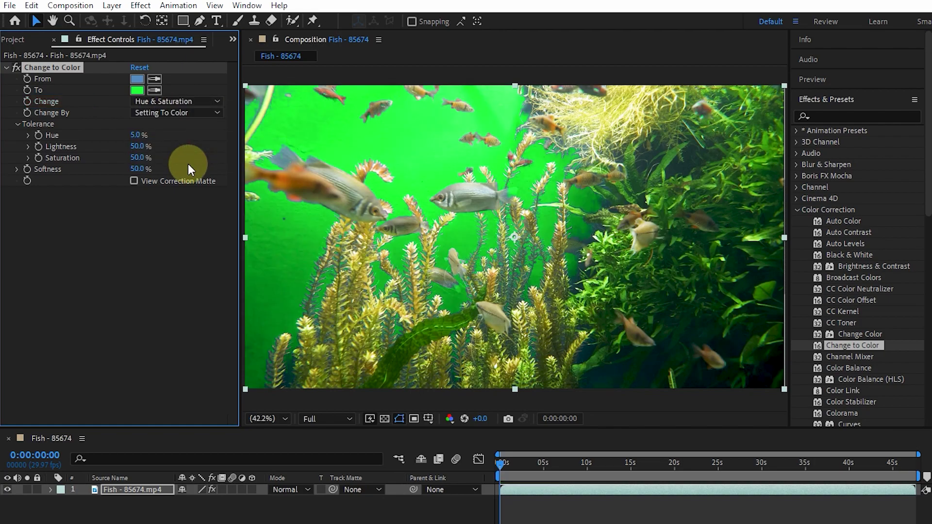
click(182, 103)
click(191, 161)
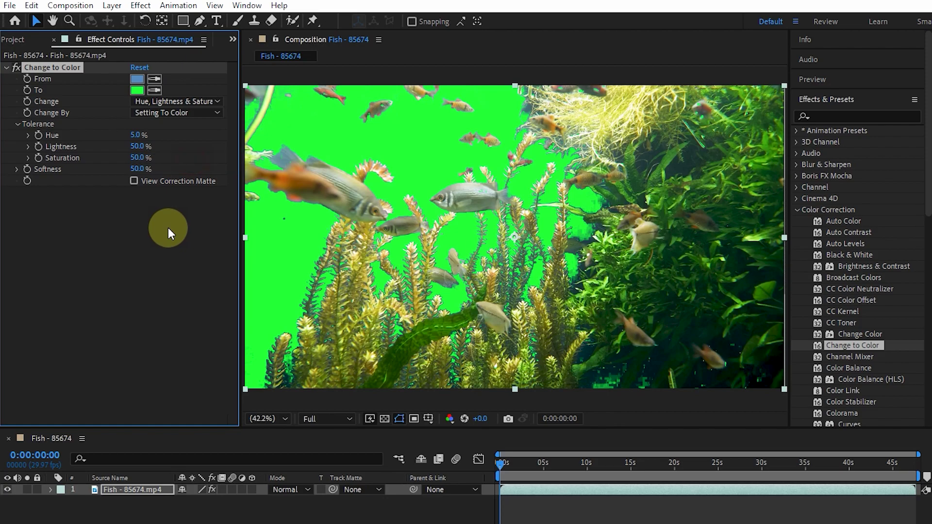
click(175, 102)
click(179, 111)
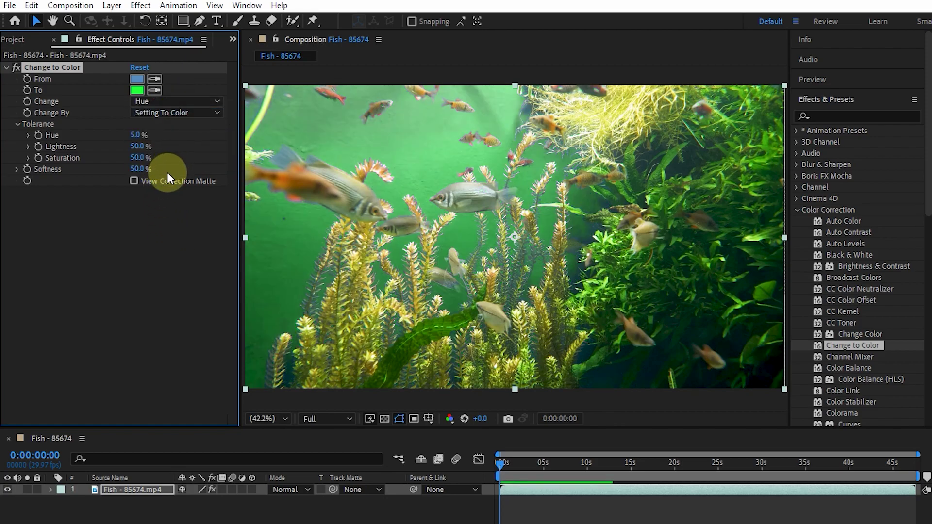
click(211, 113)
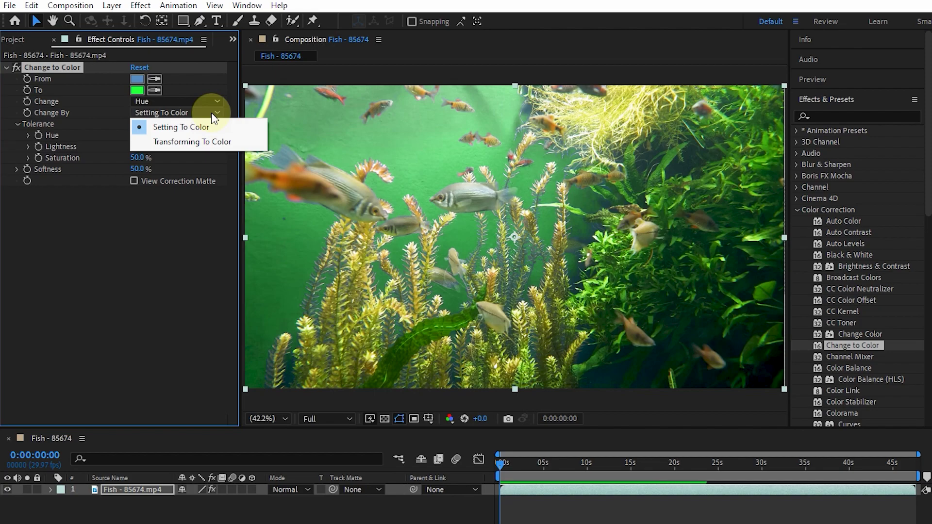
click(208, 145)
click(193, 111)
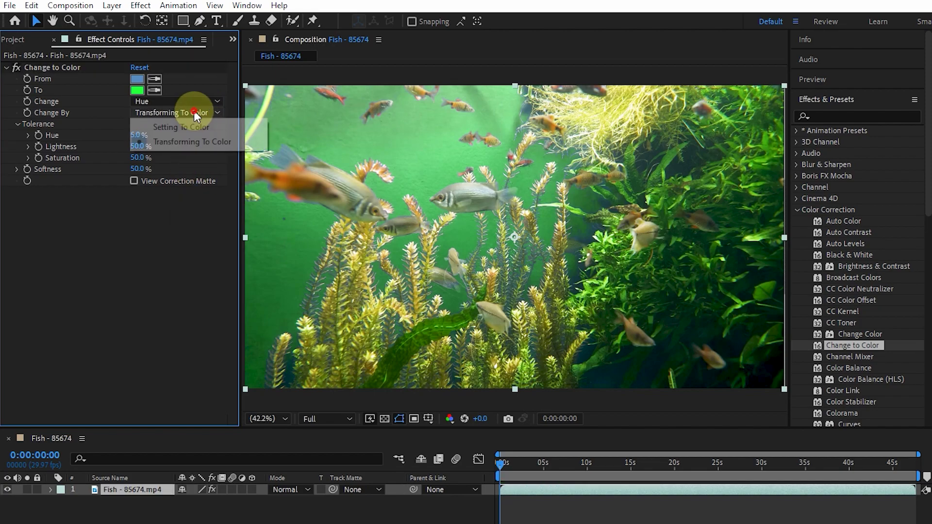
click(172, 124)
click(175, 112)
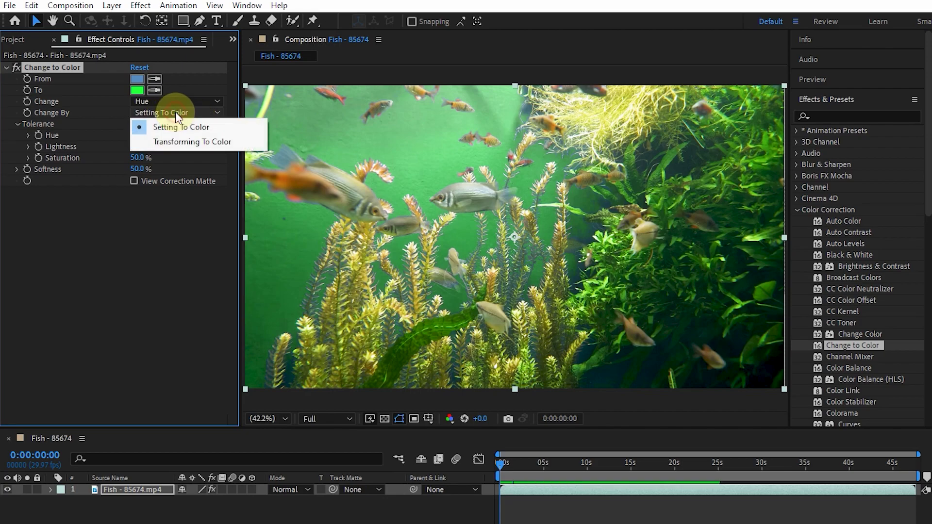
click(115, 115)
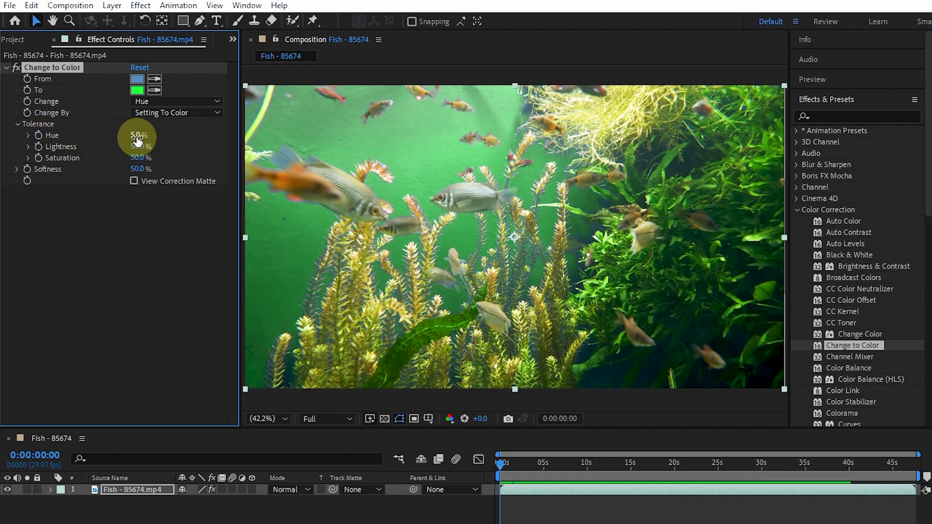
drag(138, 135, 312, 166)
key(ctrl+z)
key(ctrl+z)
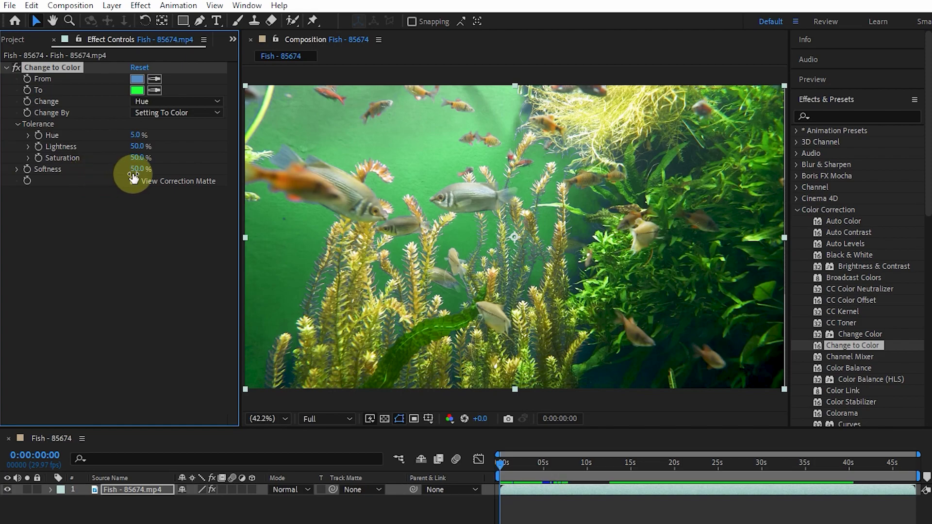
drag(138, 170, 197, 178)
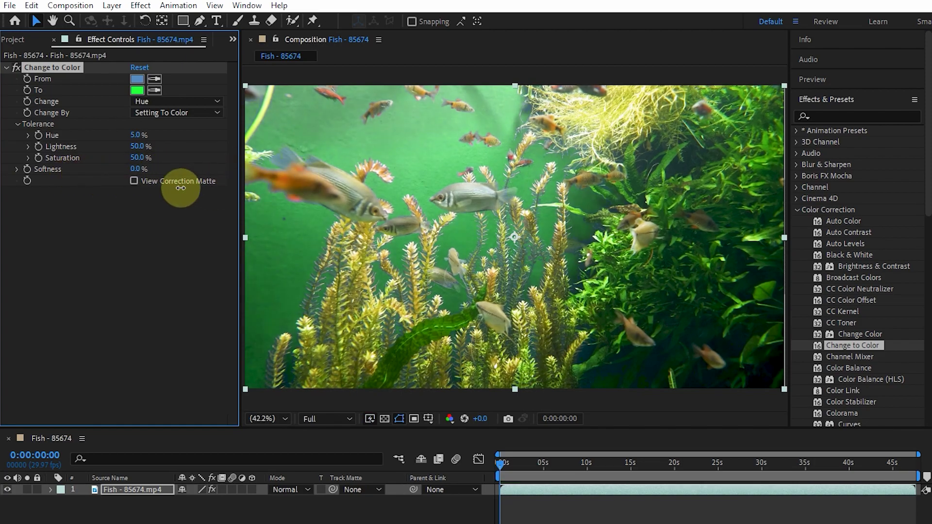
key(ctrl+z)
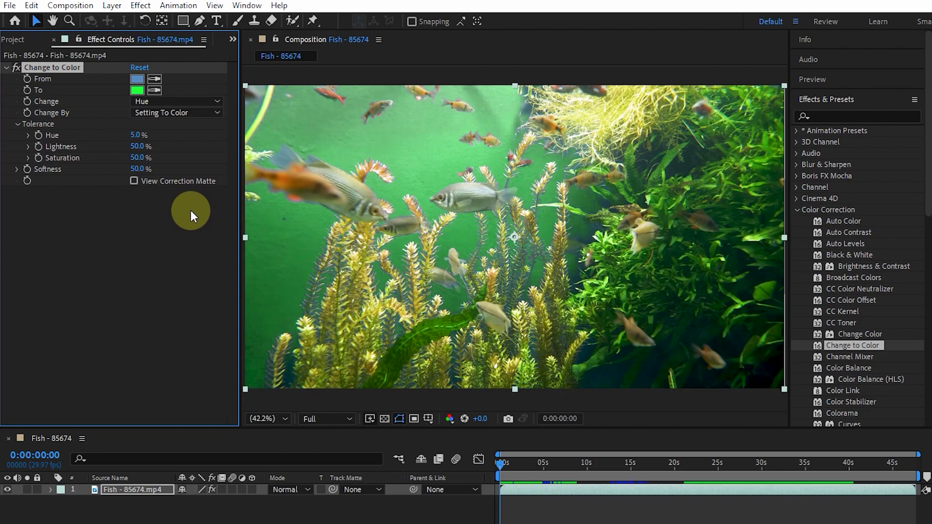
Step: Switch the Change mode to Hue, Lightness & Saturation and lower Softness to 54%
click(158, 103)
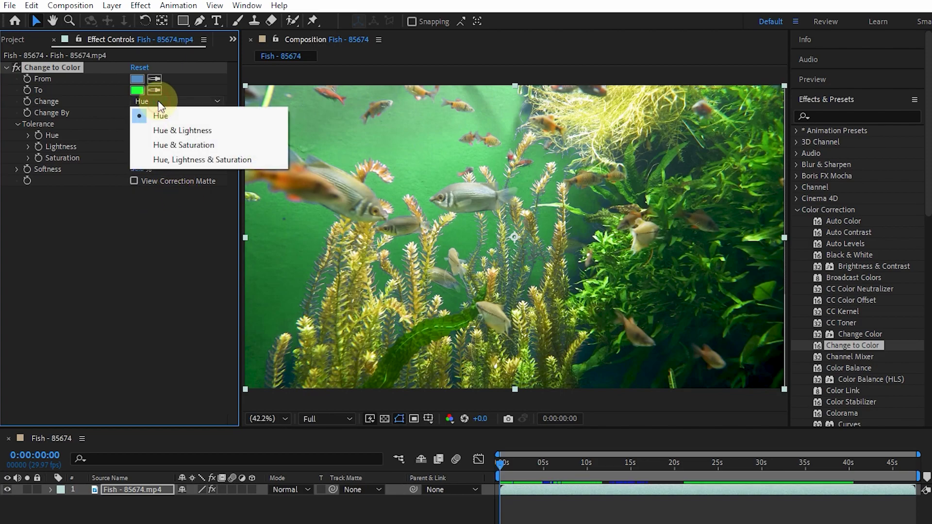
click(203, 159)
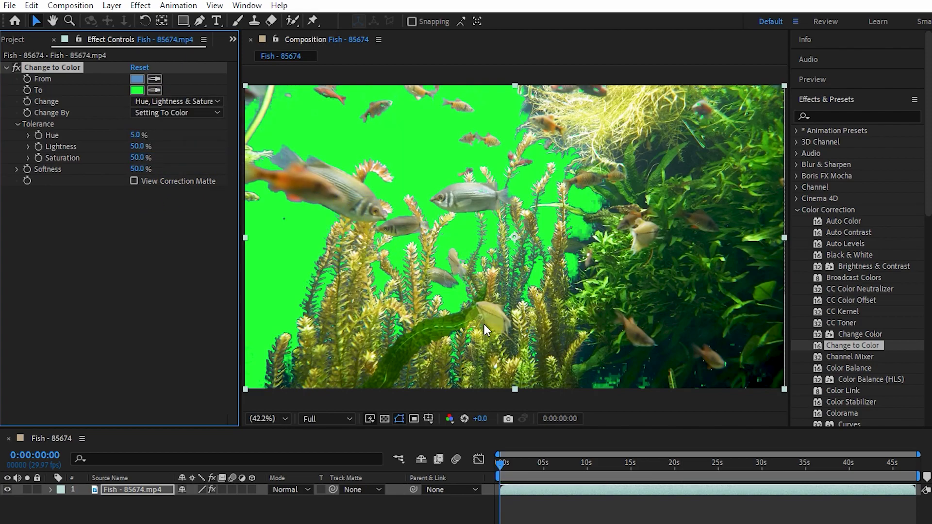
scroll(465, 331, up, 3)
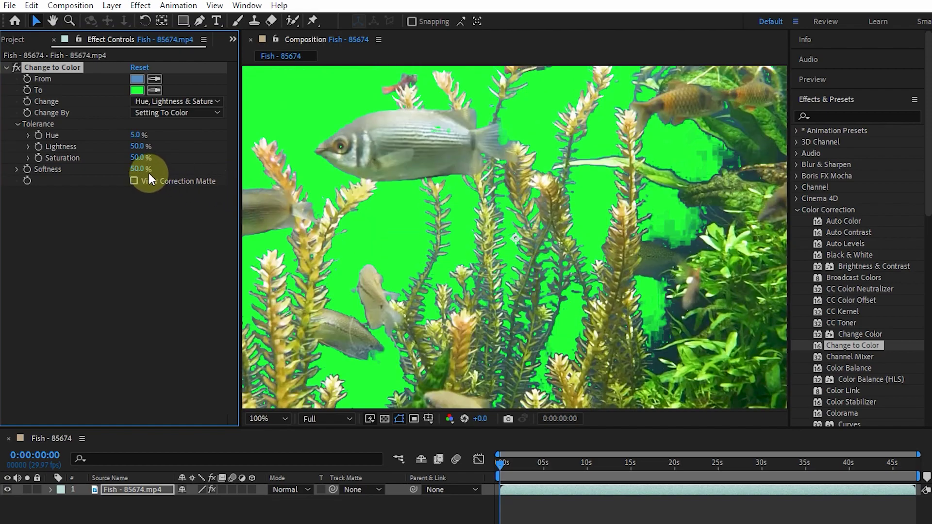
drag(137, 168, 409, 278)
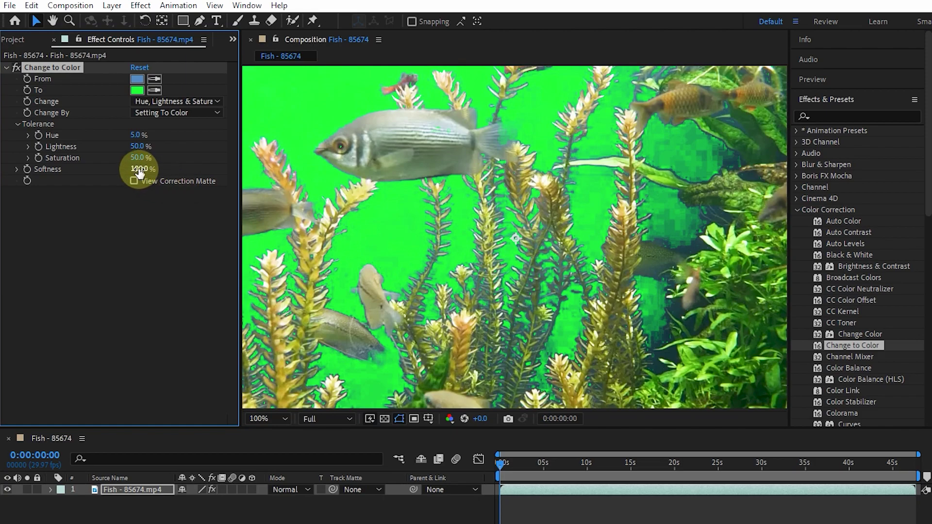
drag(139, 171, 116, 169)
Step: Fit the frame in the viewer and toggle View Correction Matte on and off
click(280, 420)
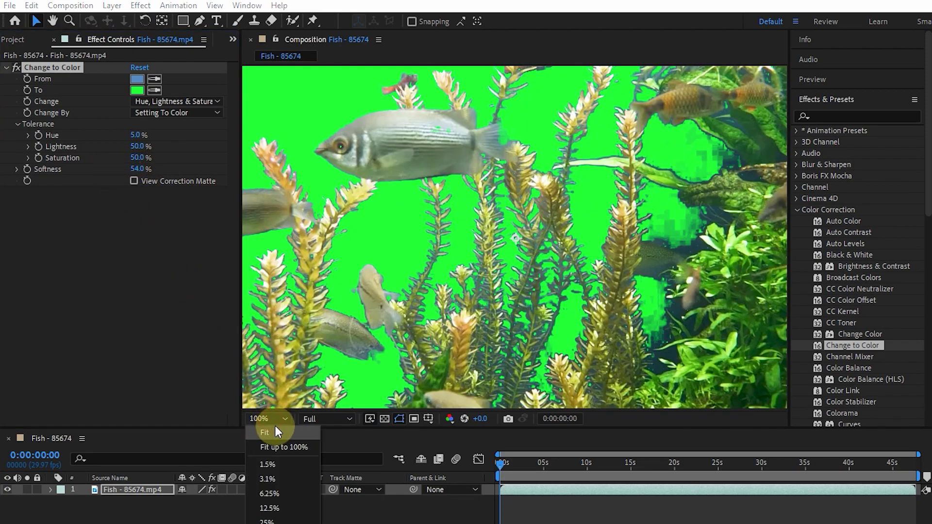
click(275, 428)
click(133, 181)
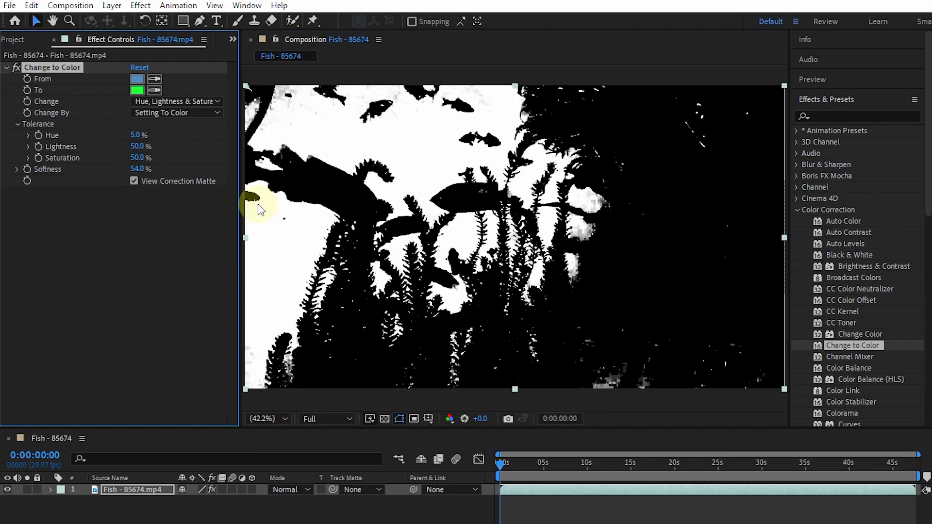
click(134, 180)
click(135, 178)
click(135, 179)
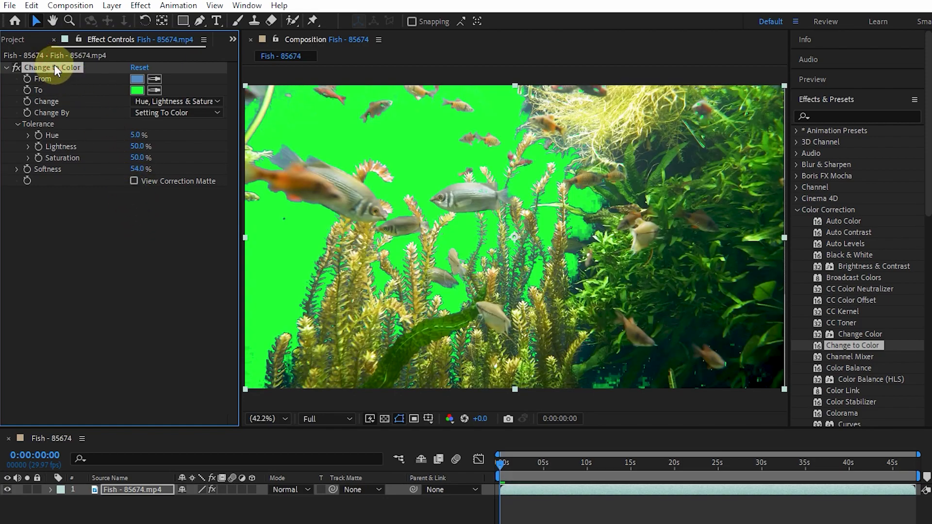
Step: Delete Change to Color and apply Channel Mixer to the fish clip
key(Delete)
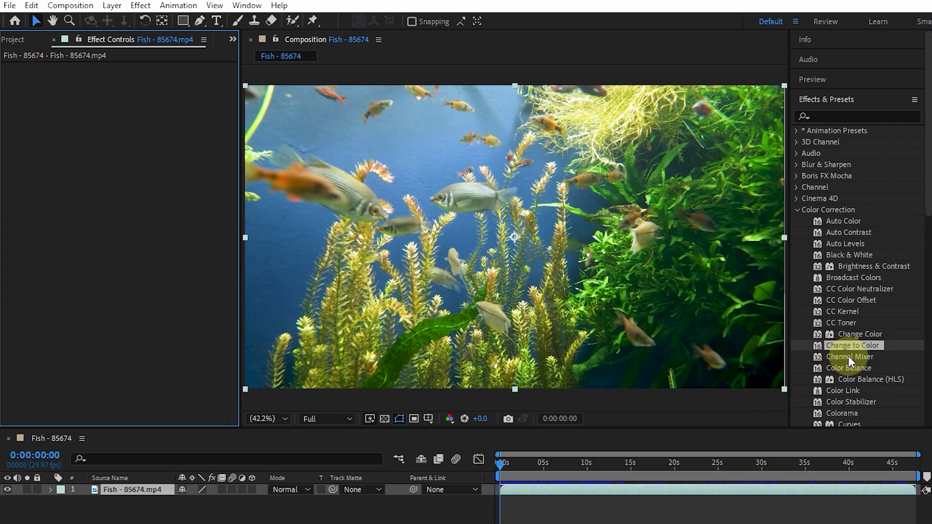
drag(849, 356, 121, 142)
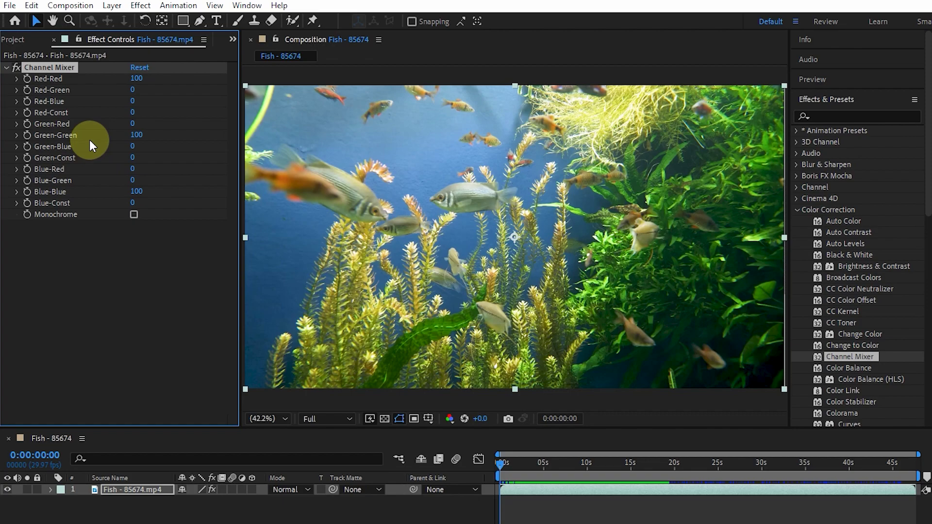
click(16, 90)
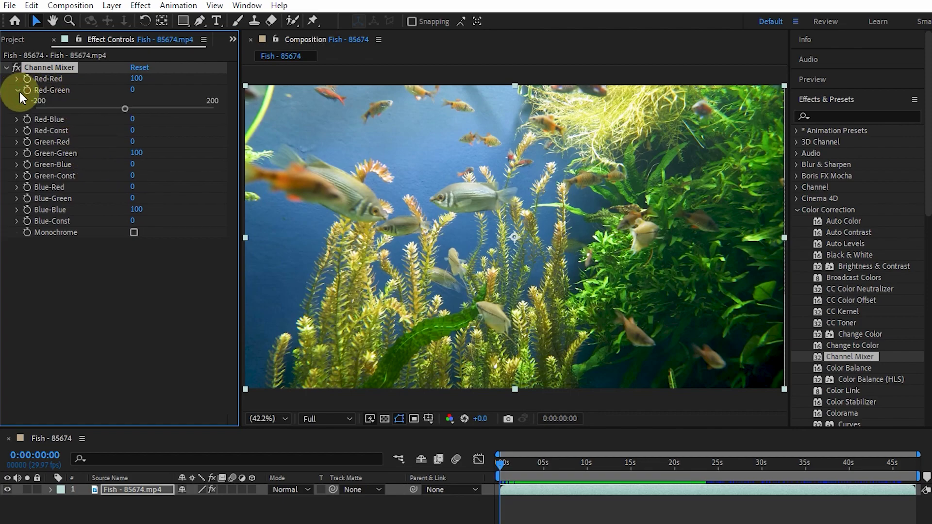
mouse_move(121, 109)
mouse_down()
mouse_move(72, 109)
mouse_move(181, 128)
mouse_move(161, 128)
mouse_move(134, 109)
mouse_move(187, 112)
mouse_move(105, 111)
mouse_move(177, 113)
mouse_move(126, 112)
mouse_up()
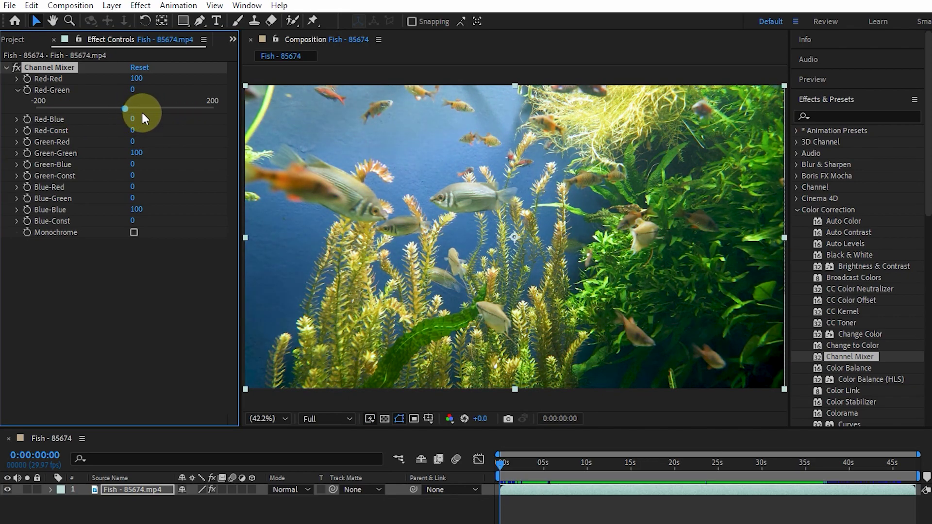
click(17, 210)
drag(167, 228, 216, 228)
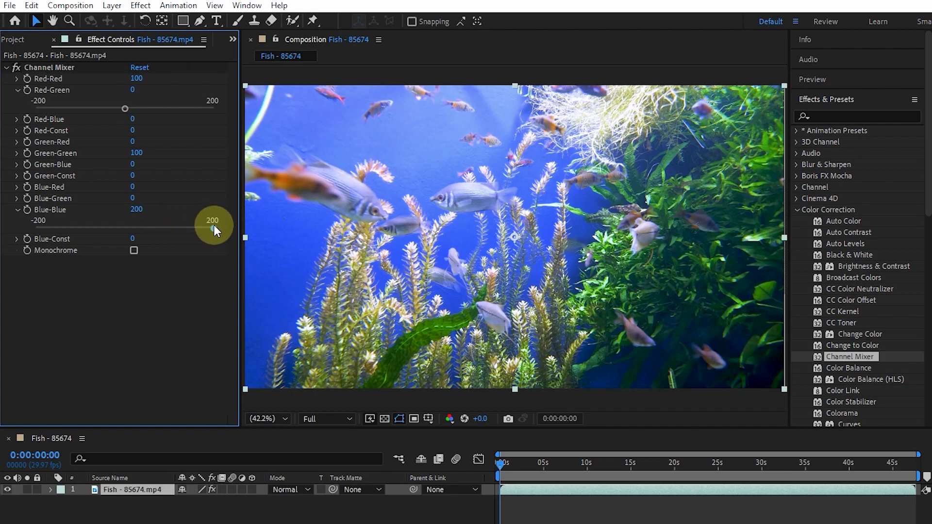
drag(214, 228, 89, 227)
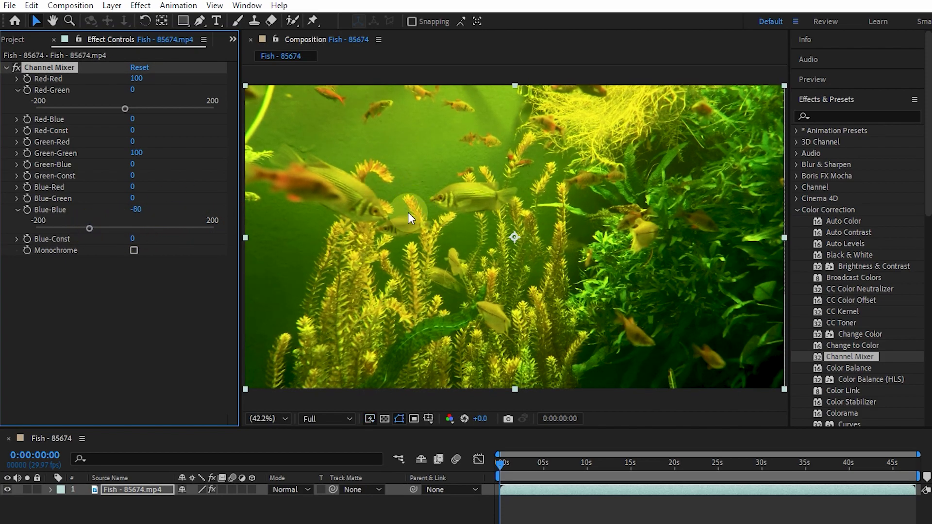
click(141, 68)
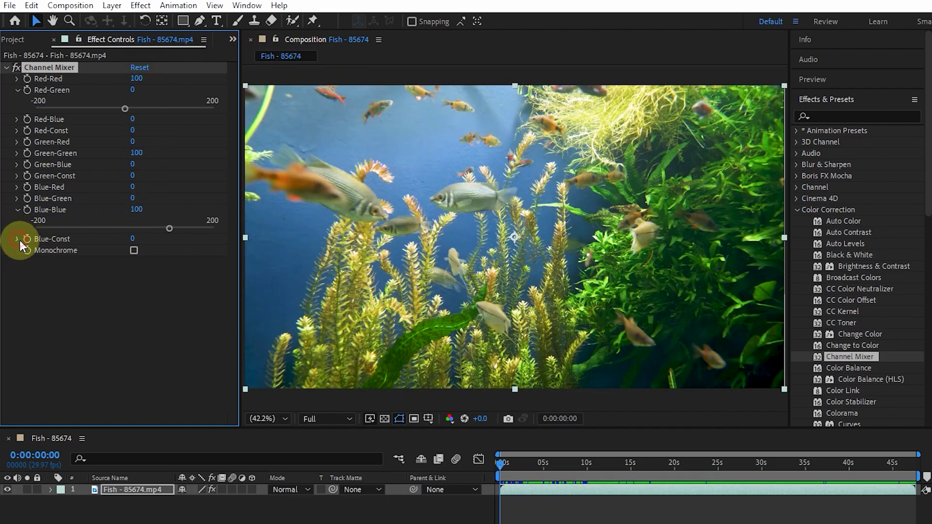
Step: Try raising and lowering Channel Mixer's Blue-Const, then undo it back to 0
click(17, 239)
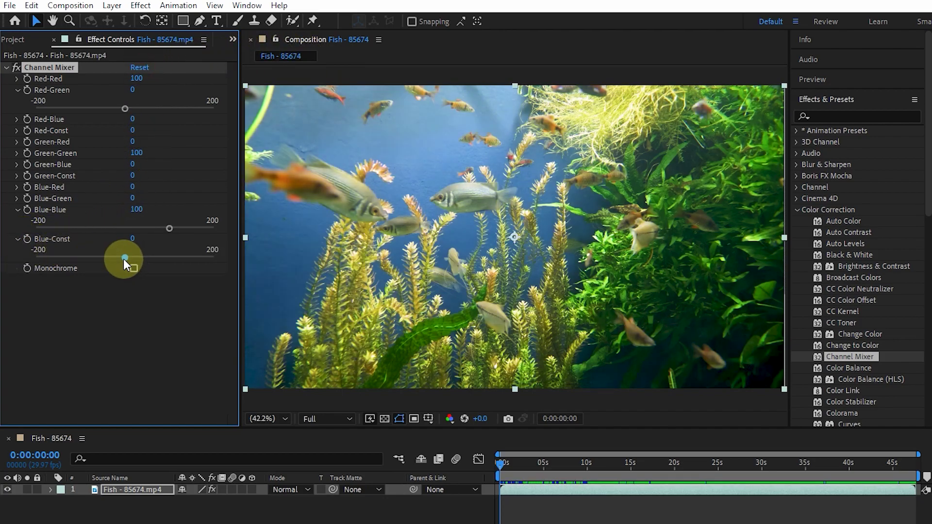
drag(125, 258, 191, 253)
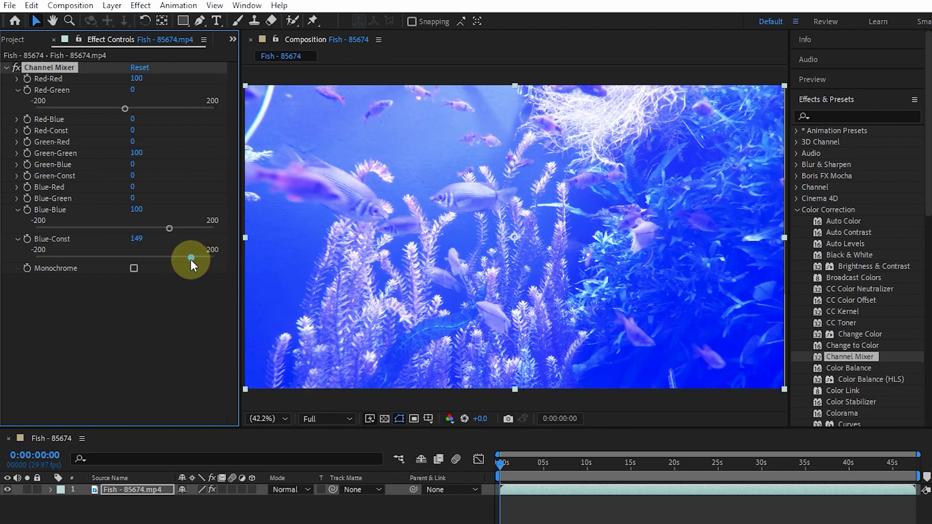
drag(191, 259, 40, 258)
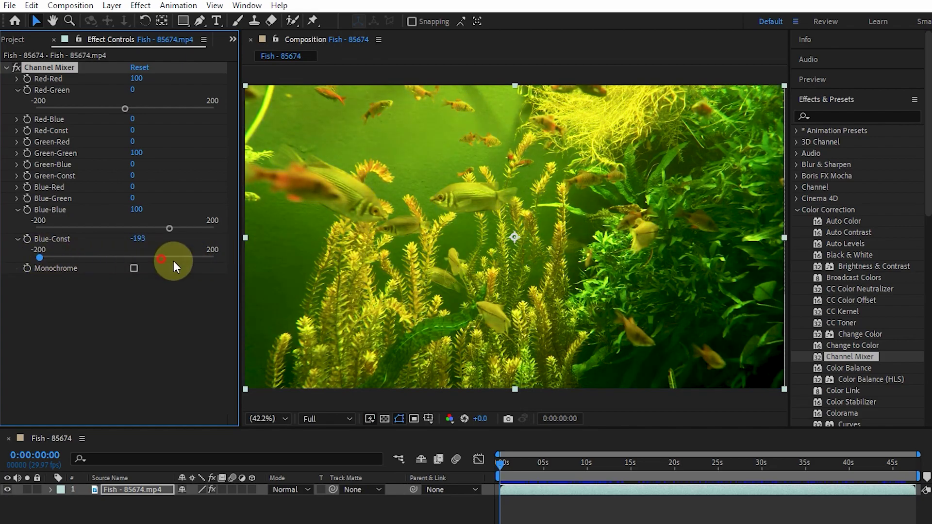
key(ctrl+z)
key(ctrl+z)
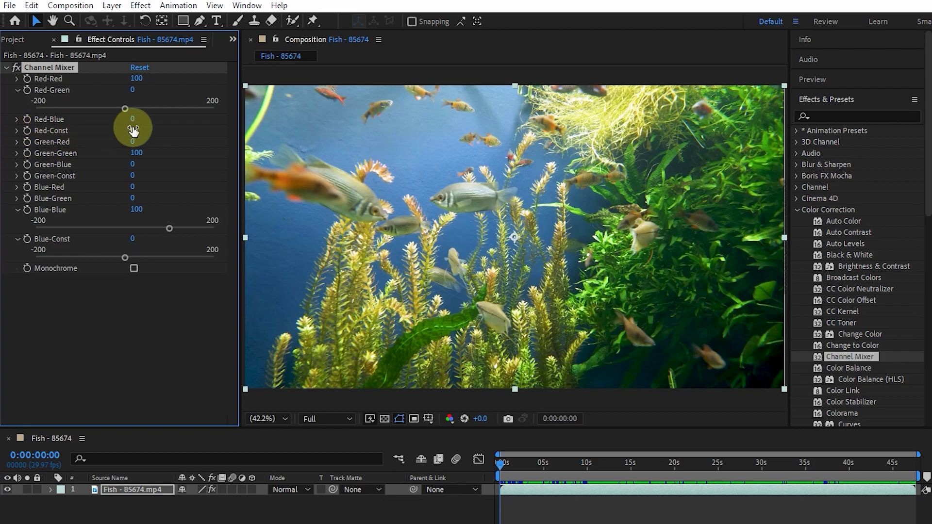
Step: Set Red-Const to 10 and toggle Monochrome on and off, leaving the clip in colour
mouse_move(133, 130)
mouse_down()
mouse_move(187, 133)
mouse_move(127, 137)
mouse_move(153, 139)
mouse_move(141, 139)
mouse_up()
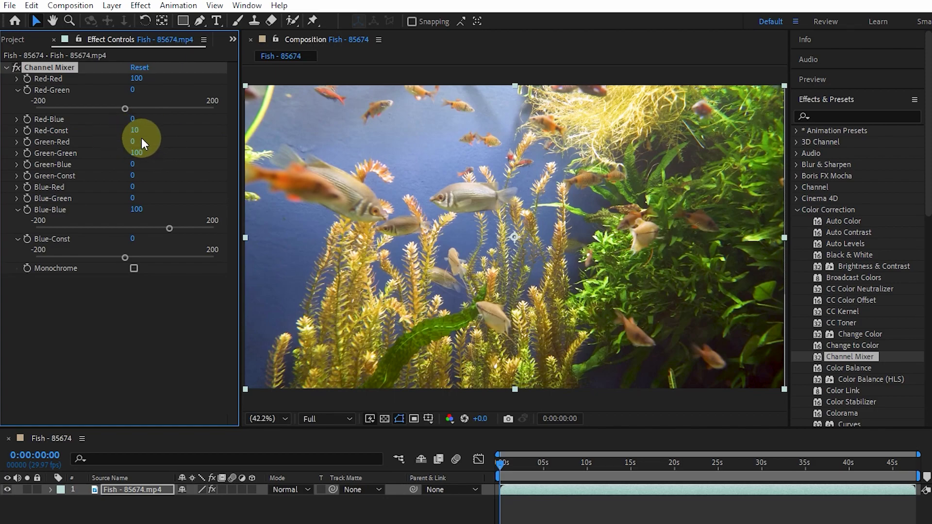
click(135, 268)
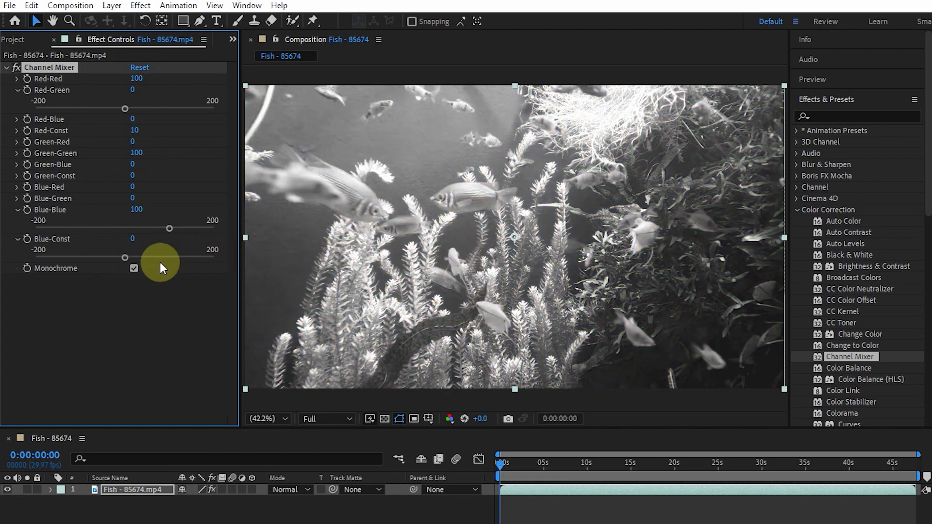
click(134, 269)
click(135, 268)
click(134, 268)
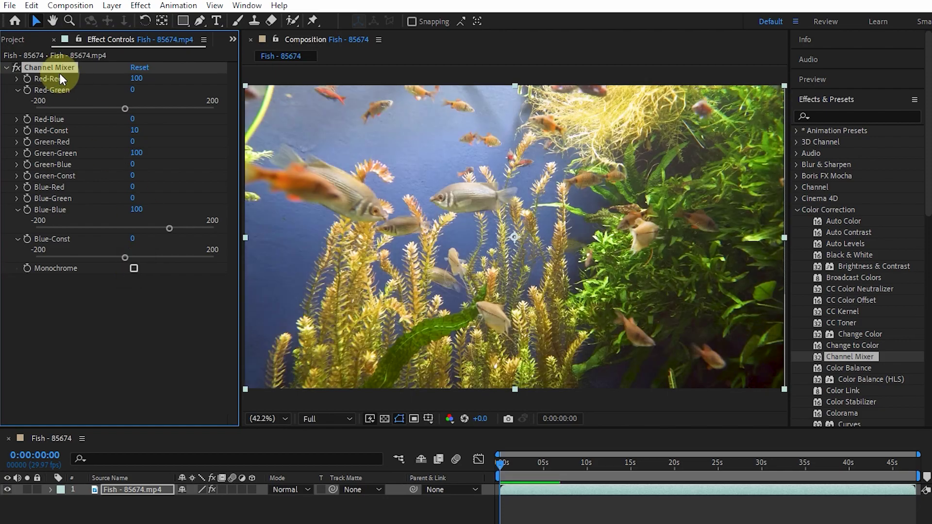
Step: Delete Channel Mixer and apply Color Balance to the fish clip
key(Delete)
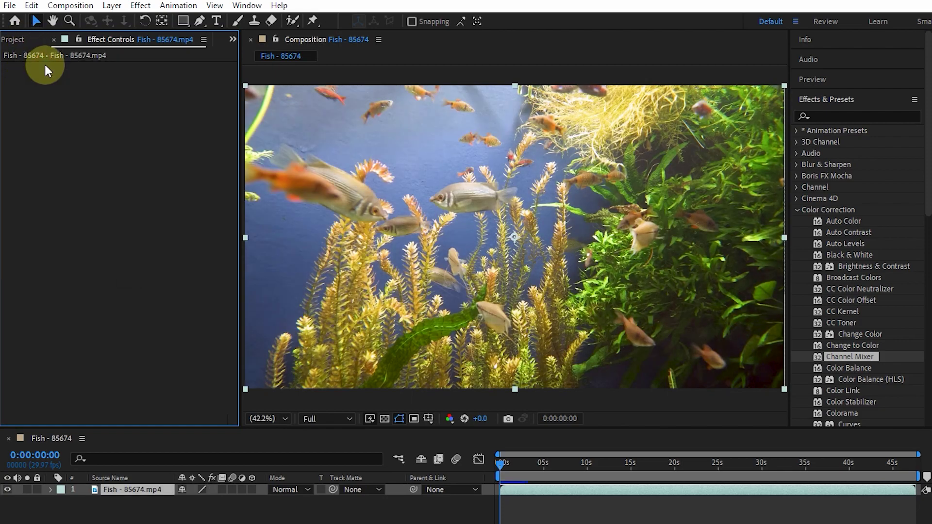
drag(854, 368, 340, 190)
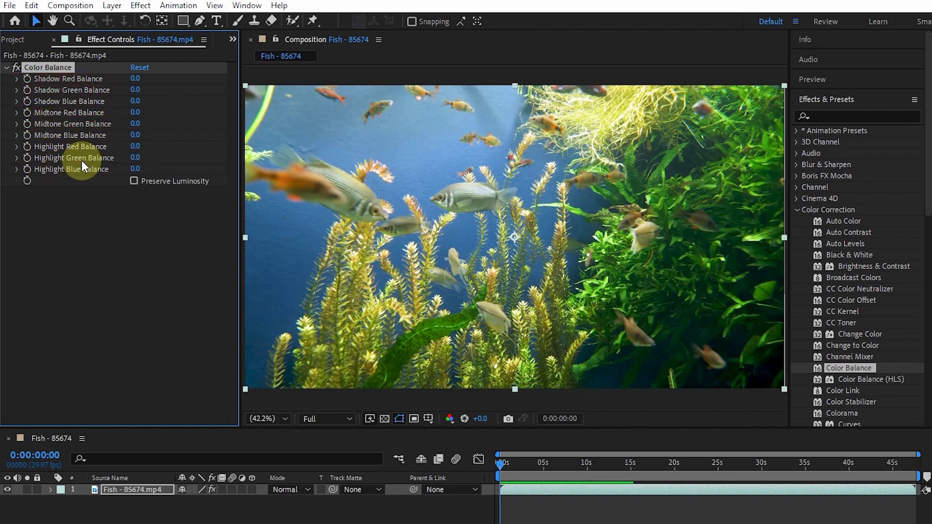
Step: Try raising Highlight Red Balance and lowering Shadow Blue Balance, resetting Color Balance after each
click(16, 146)
drag(125, 166, 191, 166)
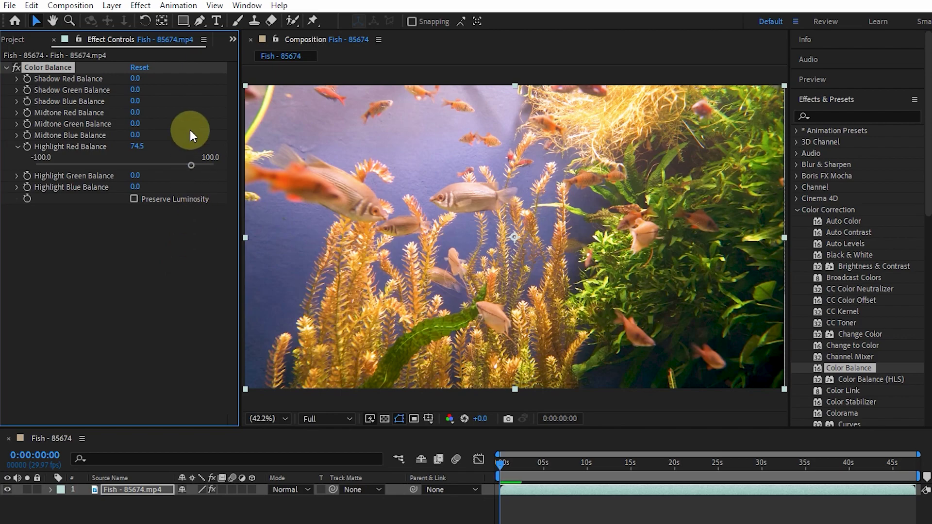
click(139, 67)
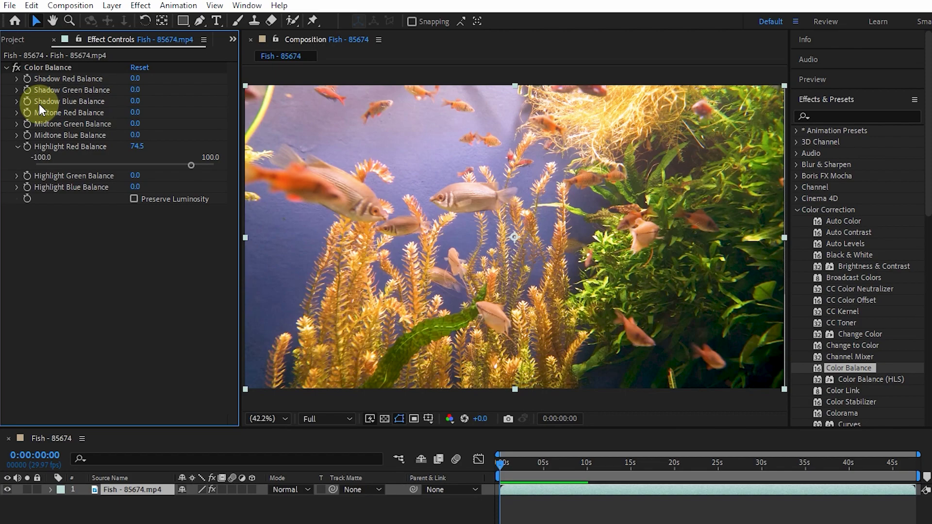
click(17, 103)
drag(122, 119, 60, 119)
click(139, 63)
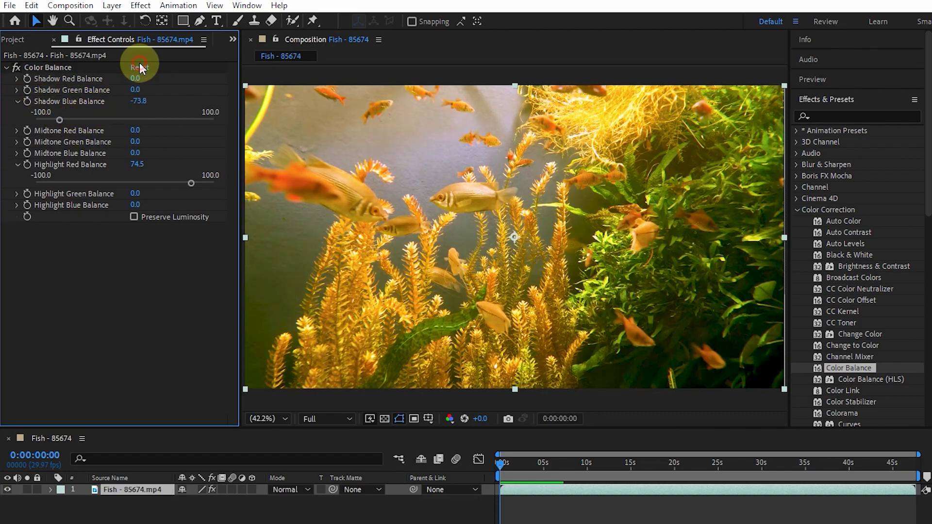
Step: Set Shadow Blue Balance to -60.3, enable Preserve Luminosity, and set Highlight Red Balance to 23.6
drag(118, 120, 72, 124)
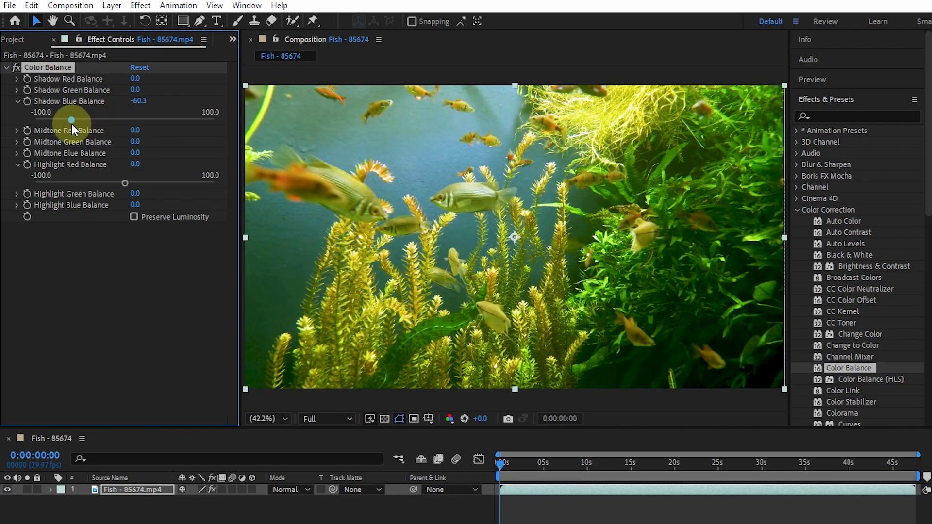
click(134, 217)
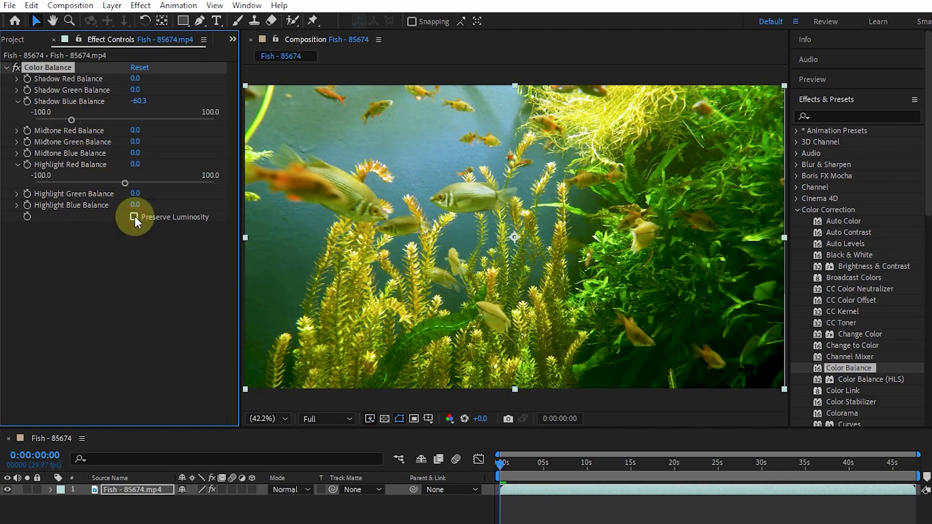
click(134, 217)
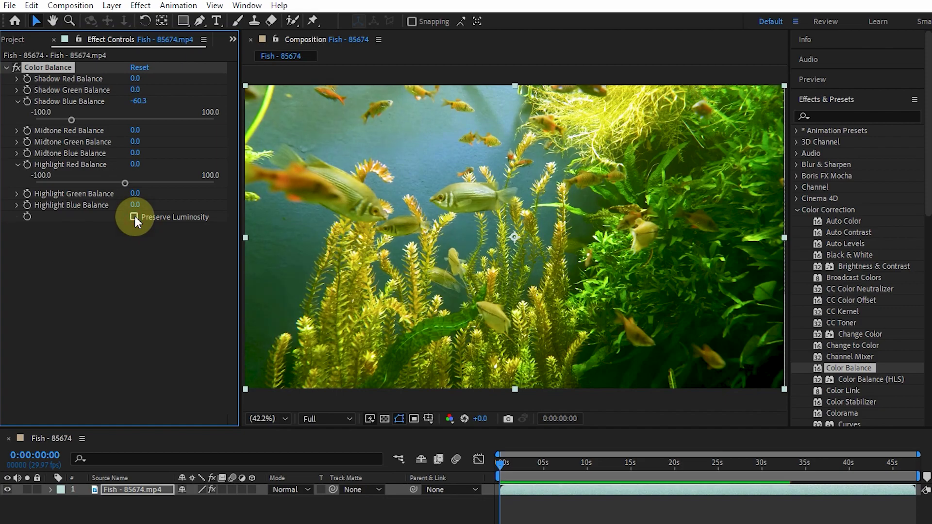
drag(125, 183, 146, 183)
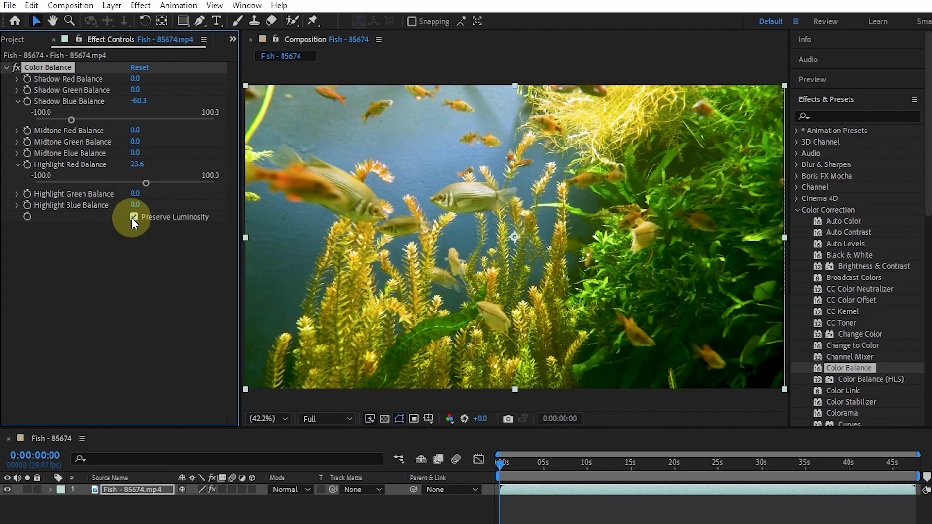